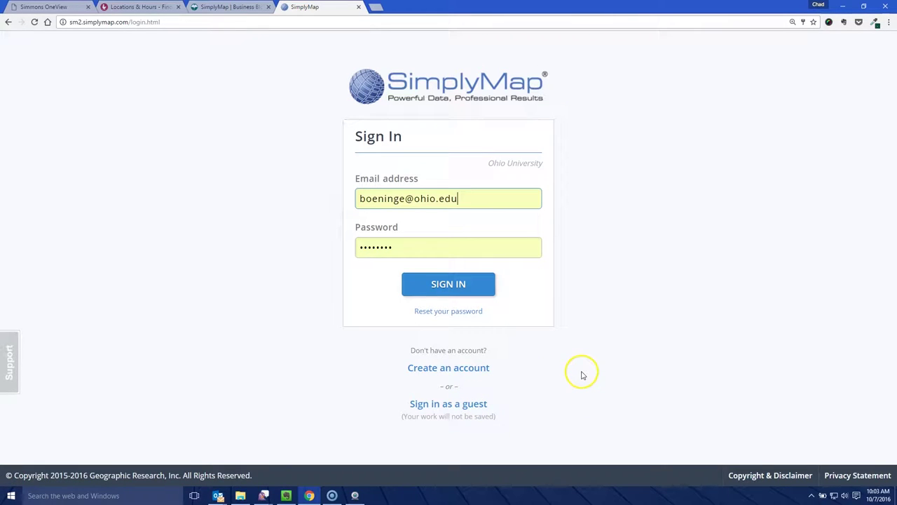
Sign in to SimplyMap and briefly check the New Tabular Report types on Start Here.
click(443, 284)
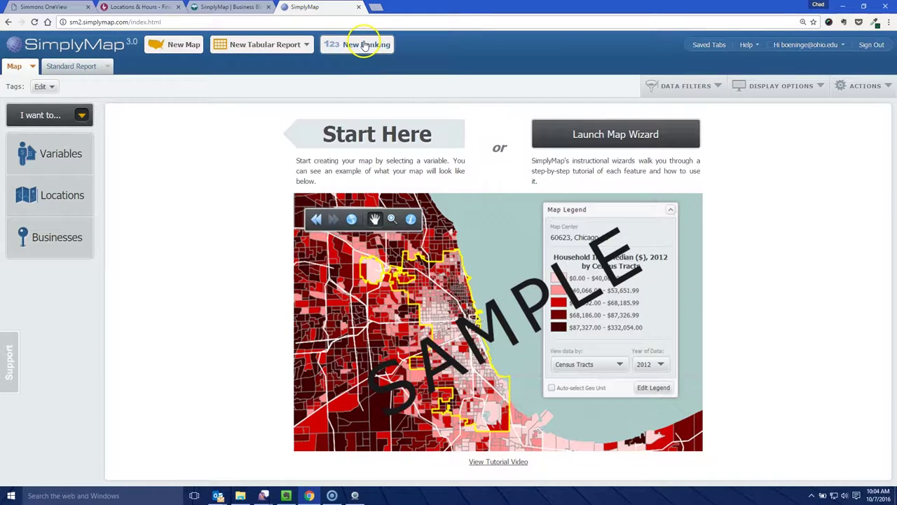
click(265, 46)
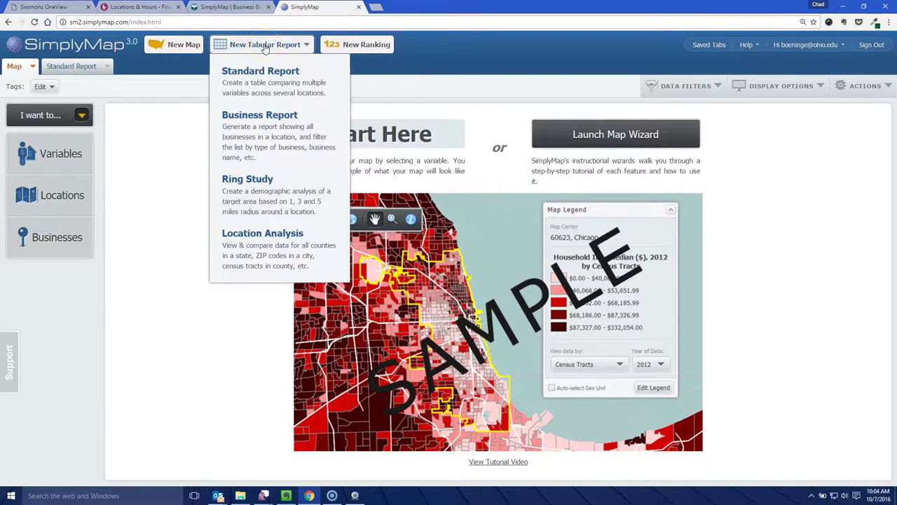
click(157, 196)
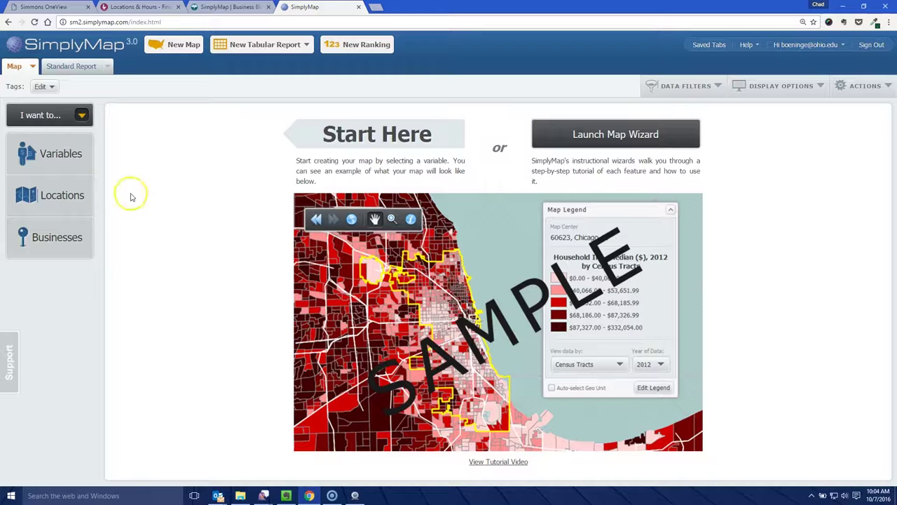
Browse SimmonsLOCAL variables and expand DINING down to FAST FOOD & DRIVE-IN RESTAURANT.
click(54, 151)
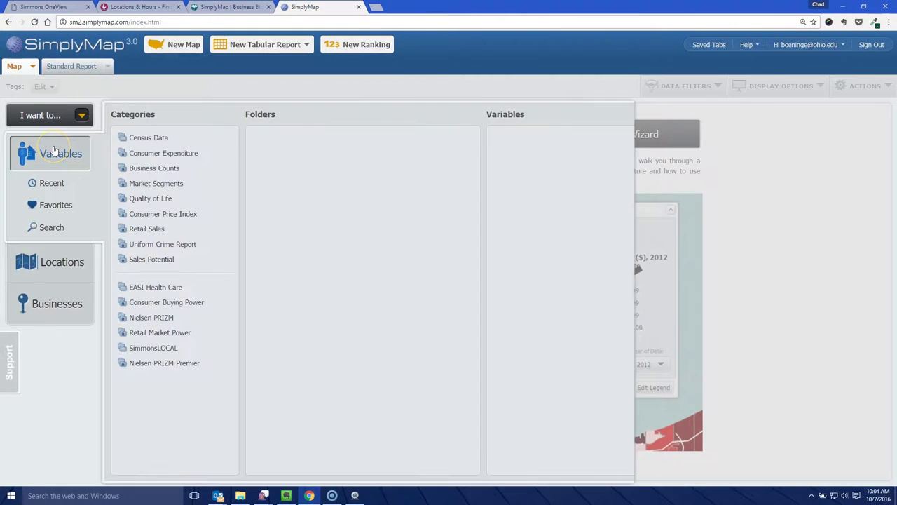
click(159, 350)
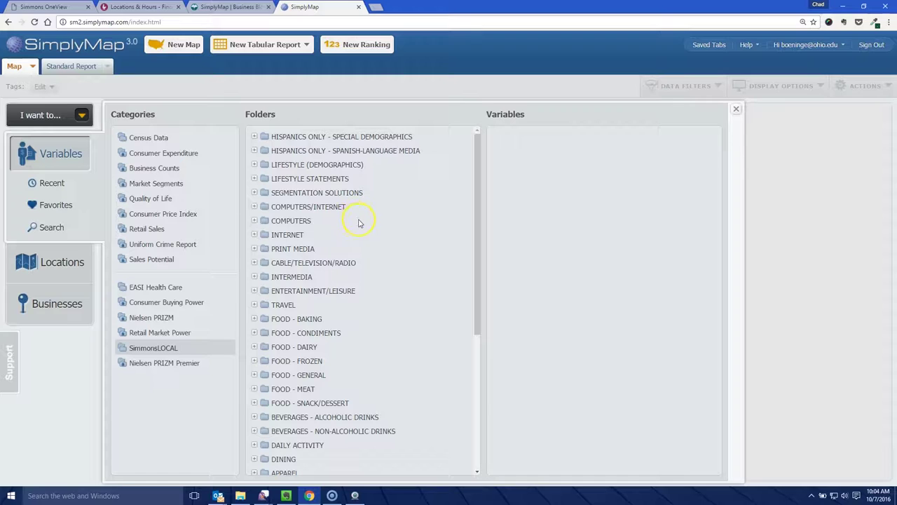
scroll(371, 250, down, 1)
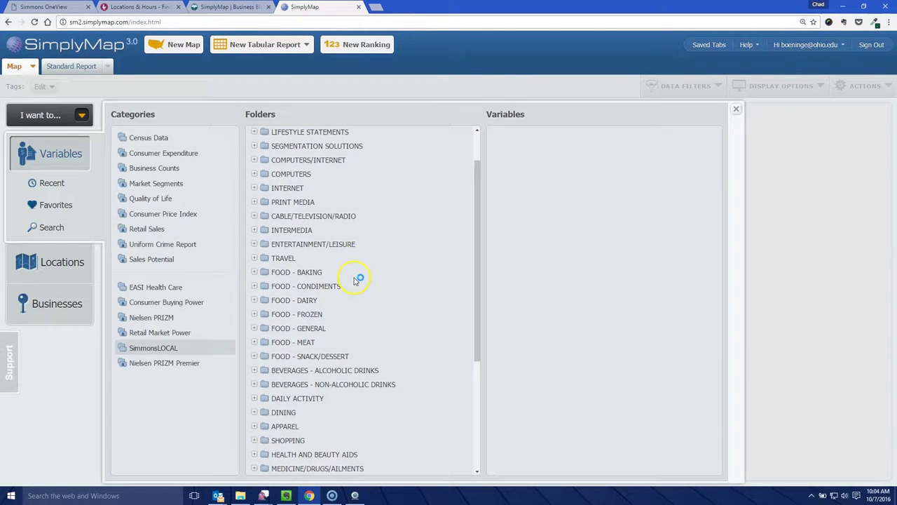
scroll(357, 278, down, 1)
scroll(357, 279, down, 1)
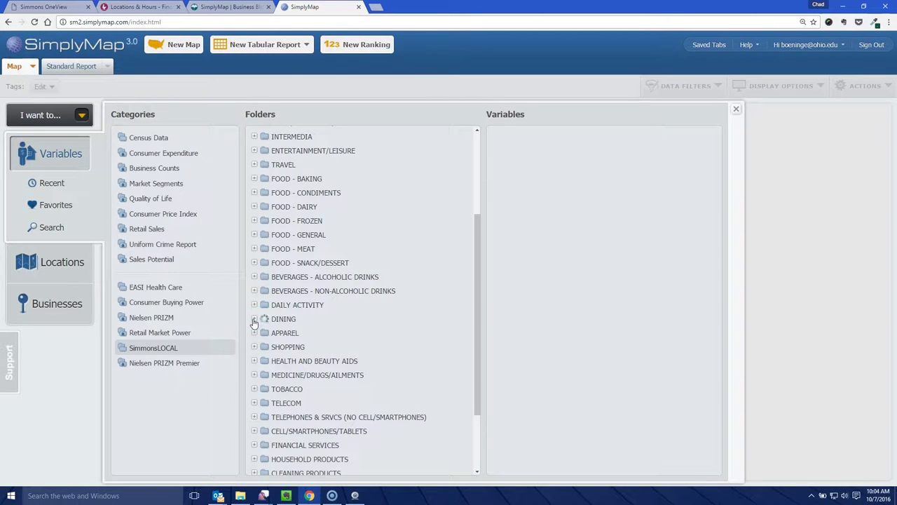
click(265, 317)
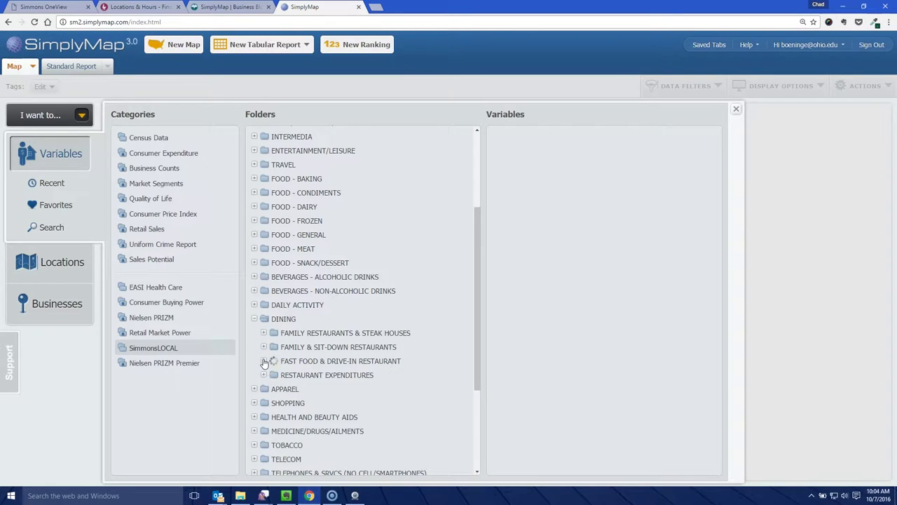
scroll(364, 315, down, 1)
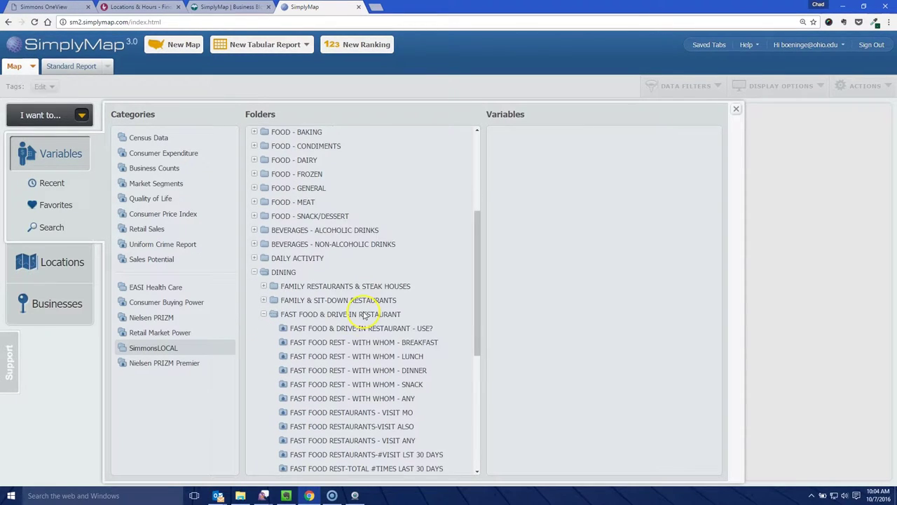
scroll(364, 316, down, 3)
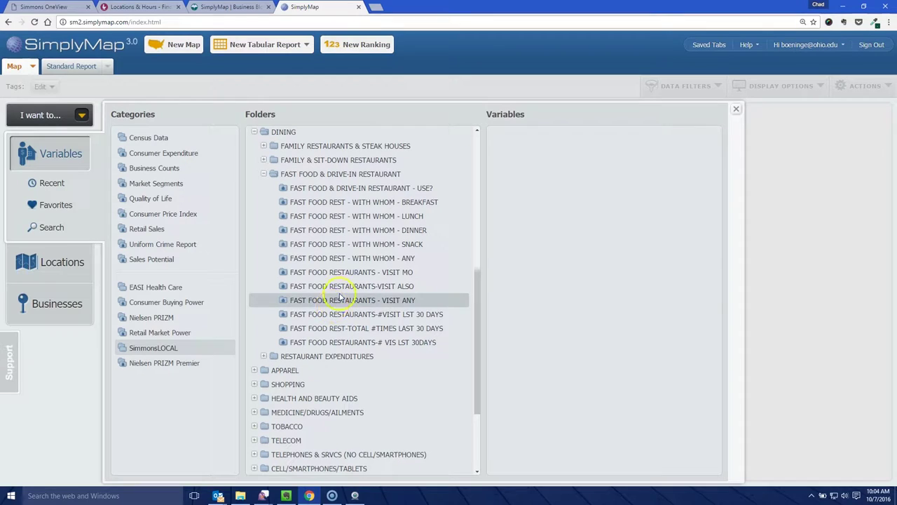
Map the 2015 % ZAXBY'S variable from FAST FOOD RESTAURANTS - VISIT MO.
click(340, 272)
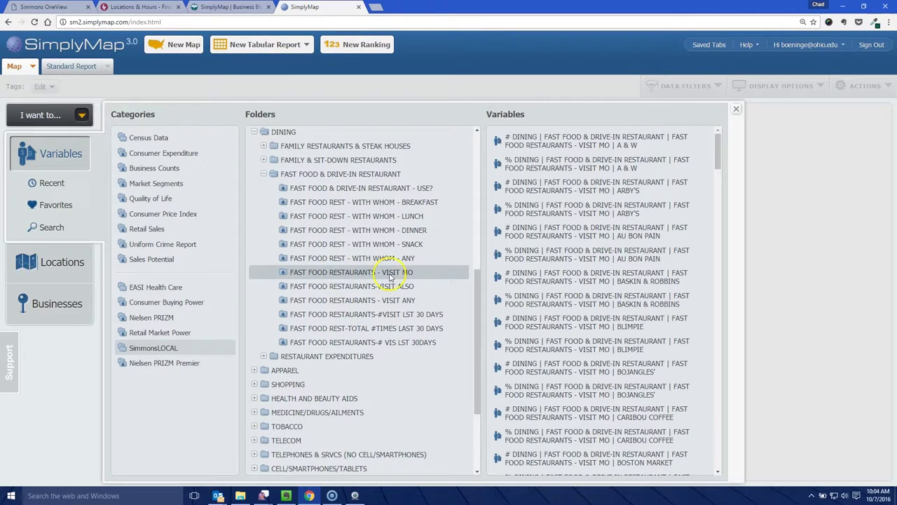
scroll(595, 228, down, 12)
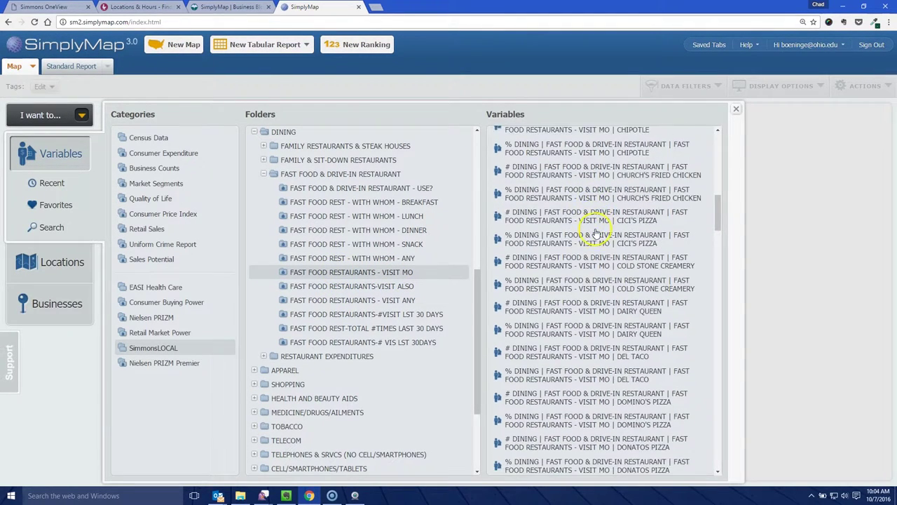
scroll(663, 272, down, 15)
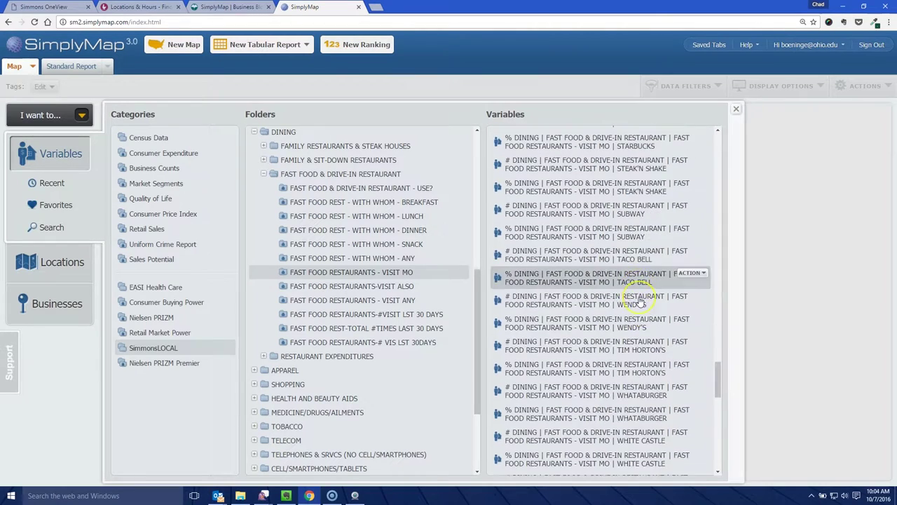
mouse_move(637, 300)
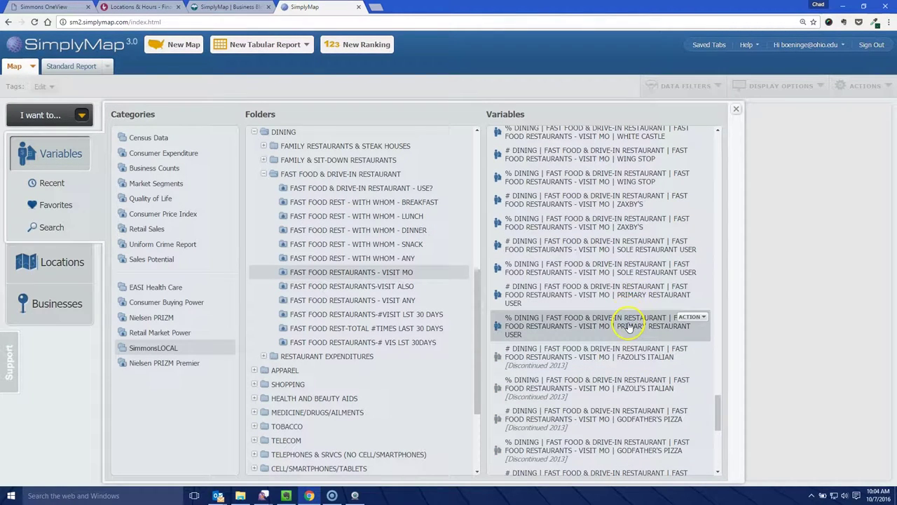
scroll(624, 301, down, 5)
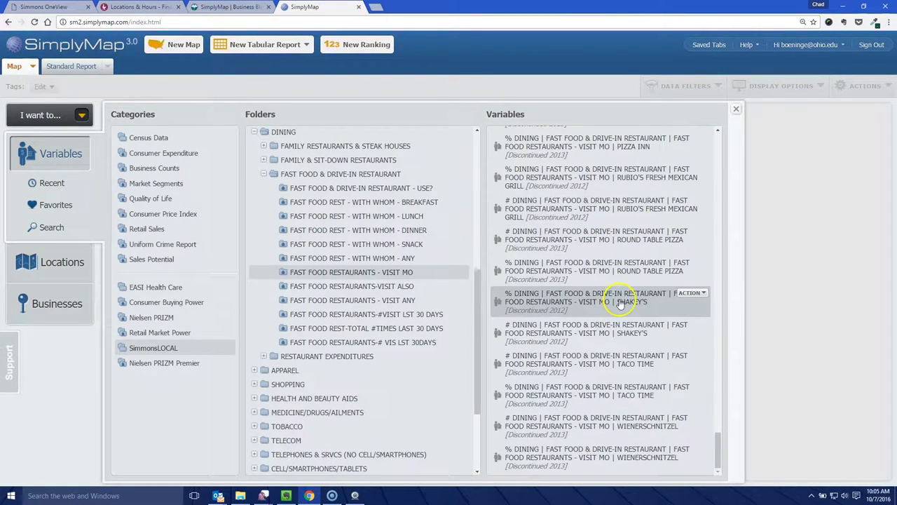
scroll(600, 322, up, 4)
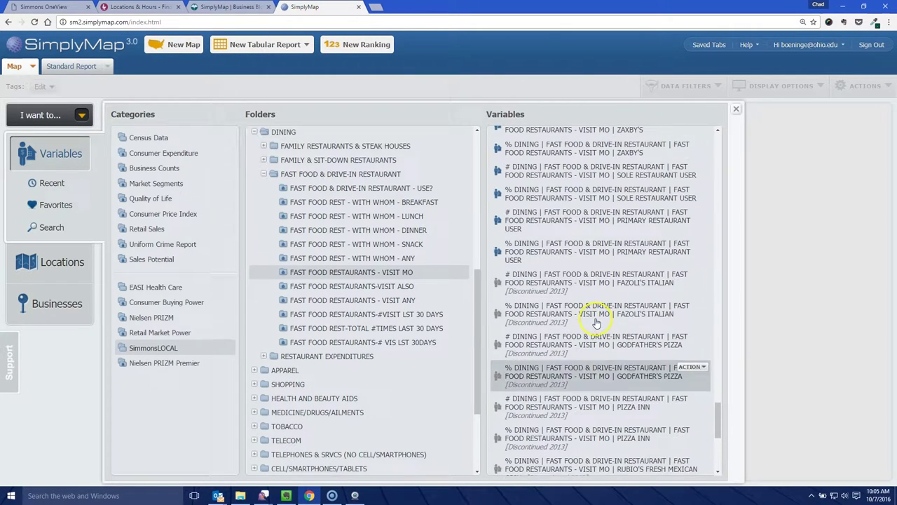
scroll(597, 322, up, 1)
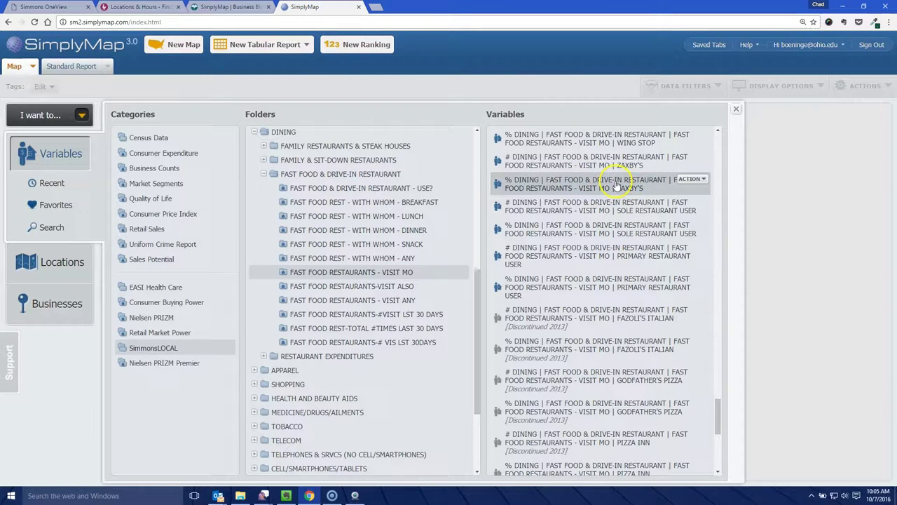
click(701, 181)
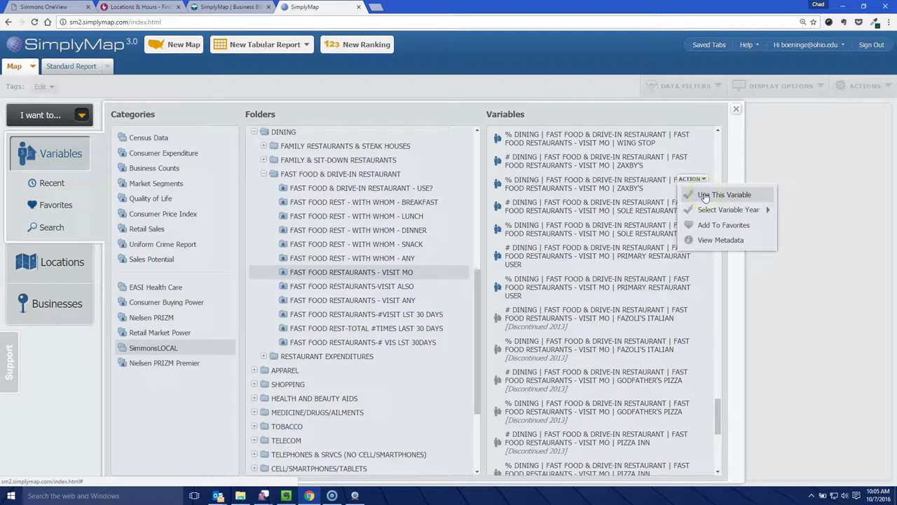
click(705, 195)
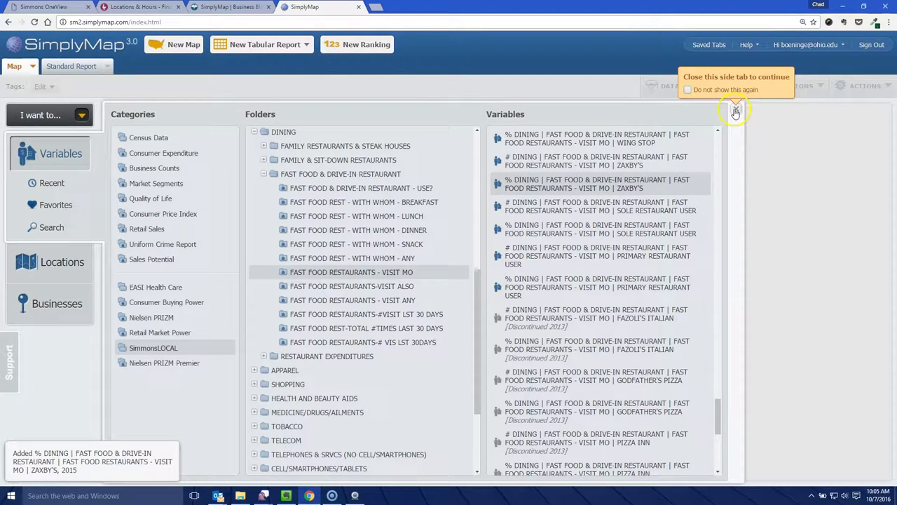
click(737, 109)
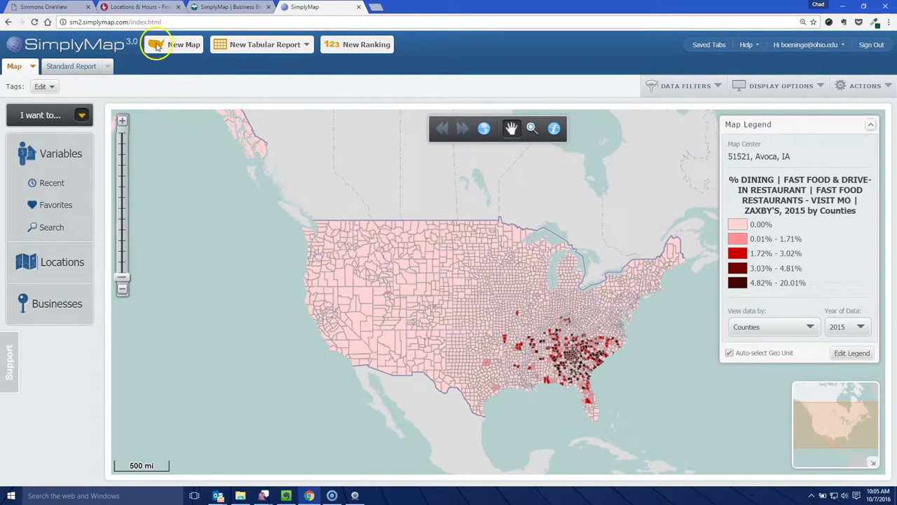
Check Zaxby's state locations map on its website, then return to the SimplyMap map.
click(133, 7)
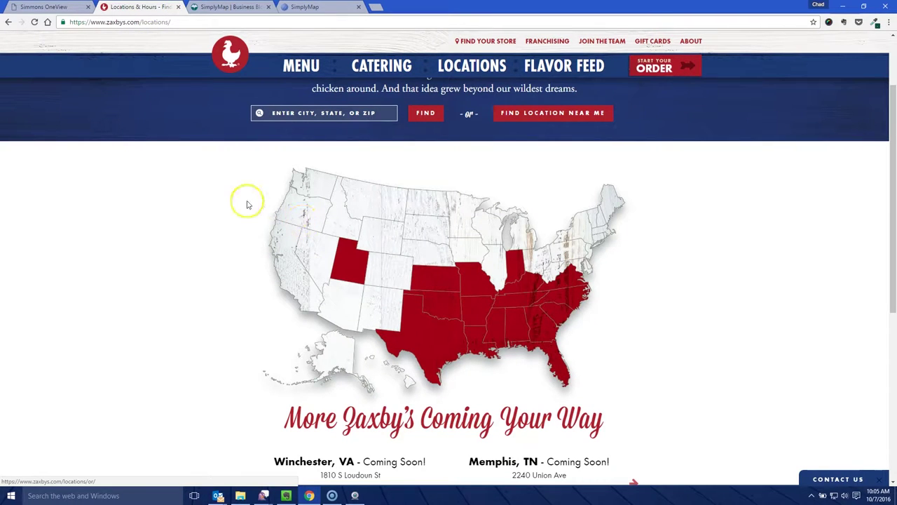
click(311, 10)
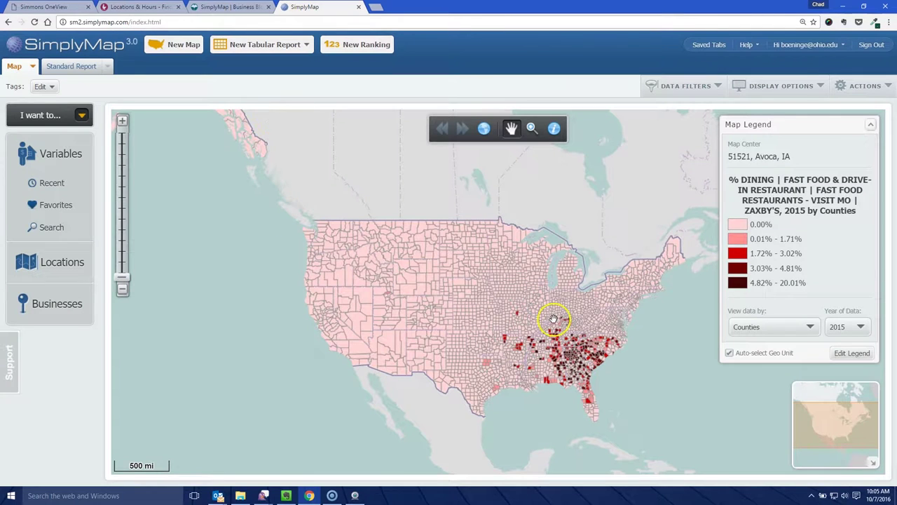
Add Tennessee from the States list as the map location.
click(59, 263)
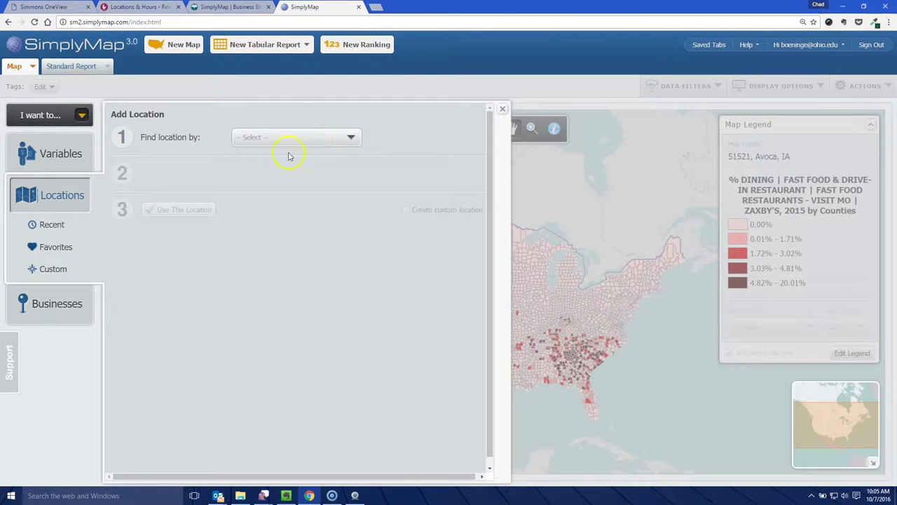
click(289, 139)
click(251, 172)
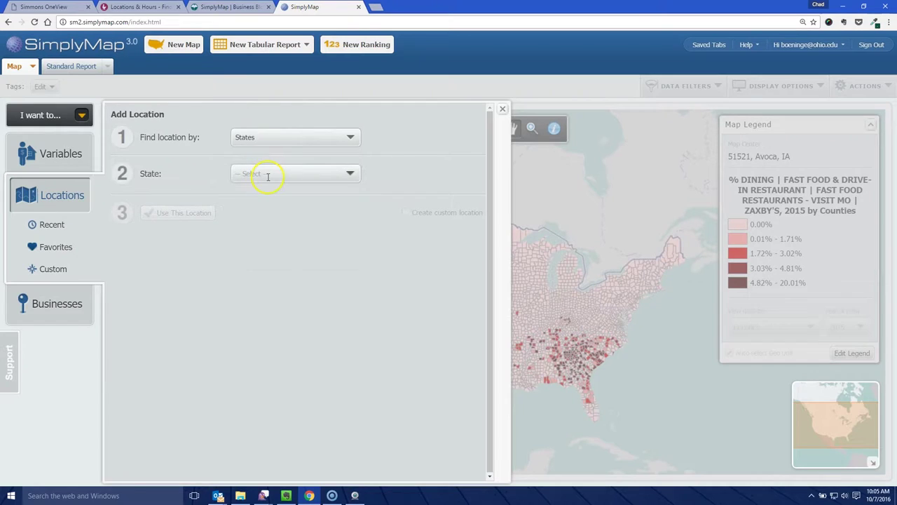
click(350, 174)
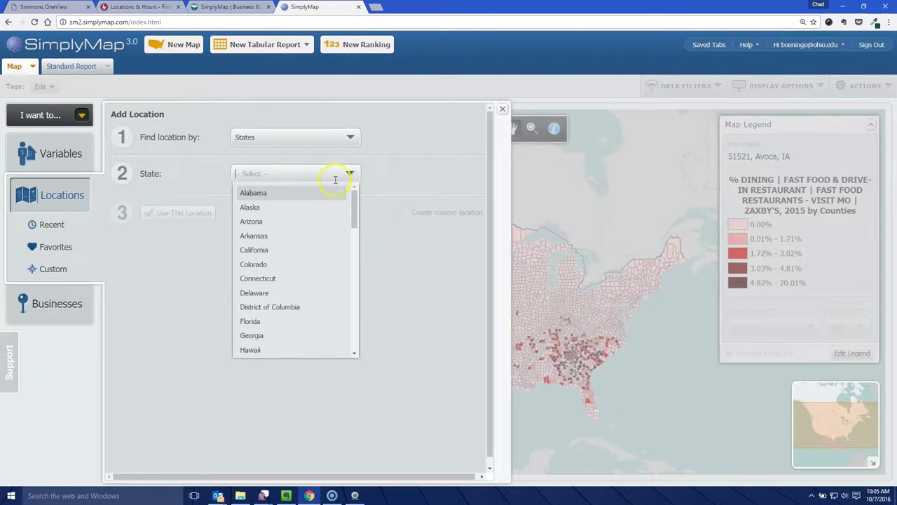
scroll(287, 249, down, 5)
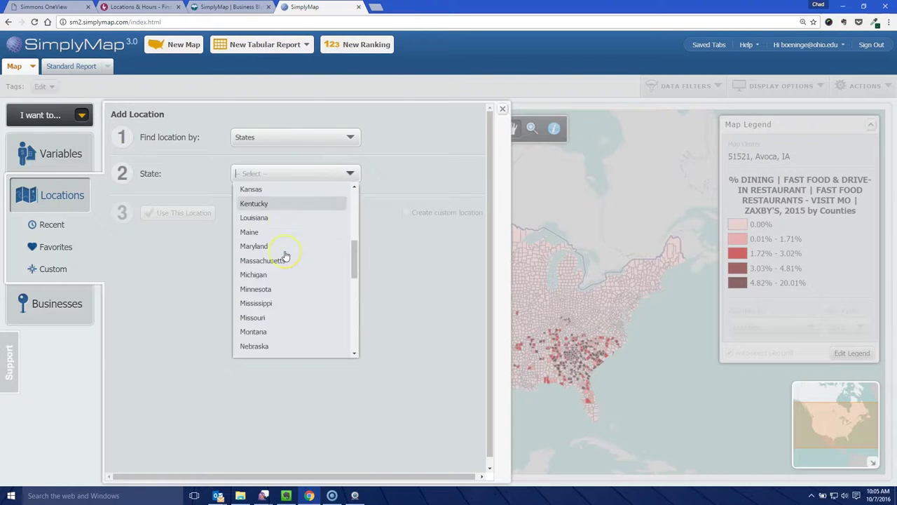
scroll(286, 256, down, 4)
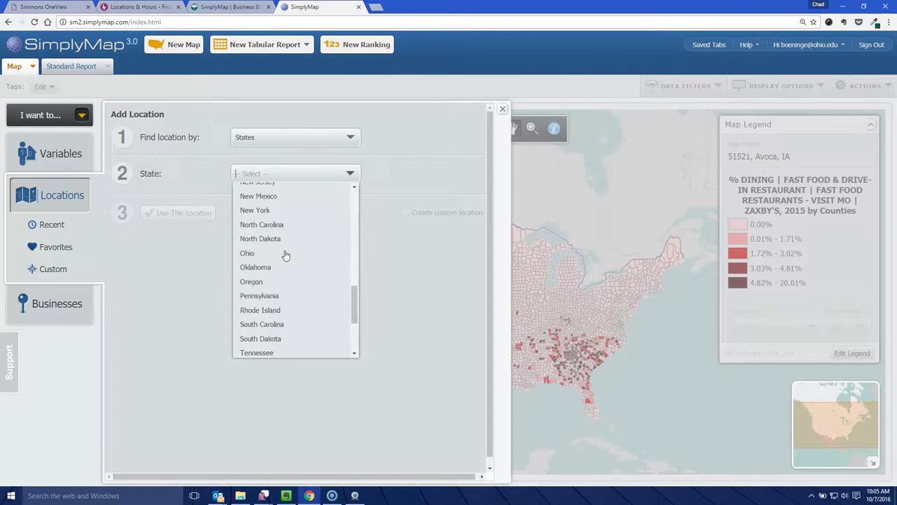
scroll(285, 256, down, 1)
click(274, 280)
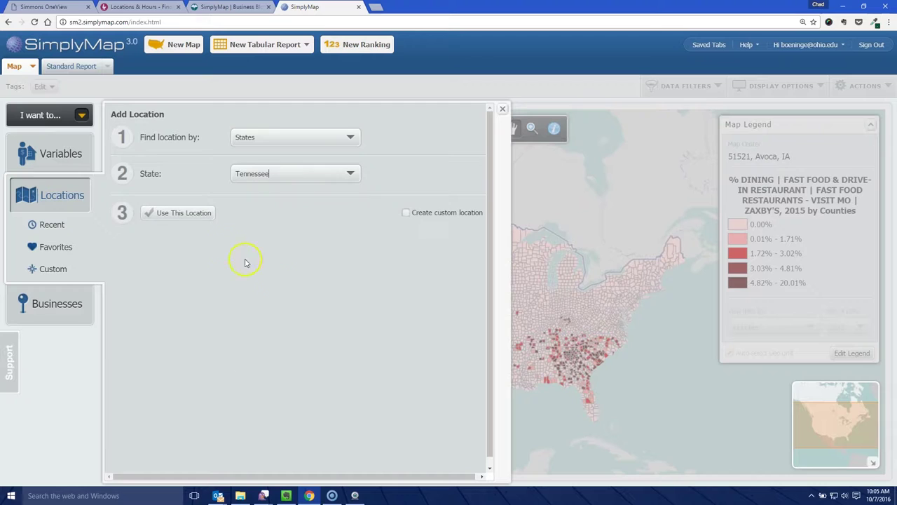
click(183, 213)
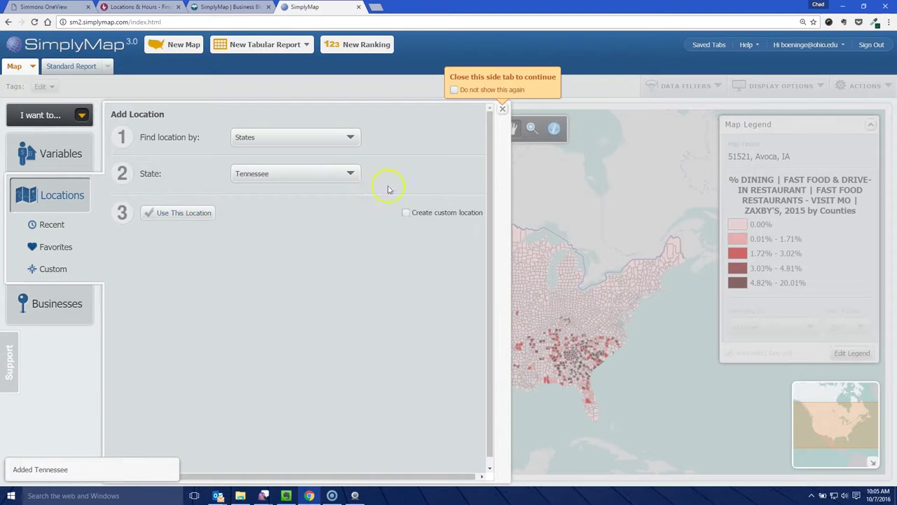
click(503, 112)
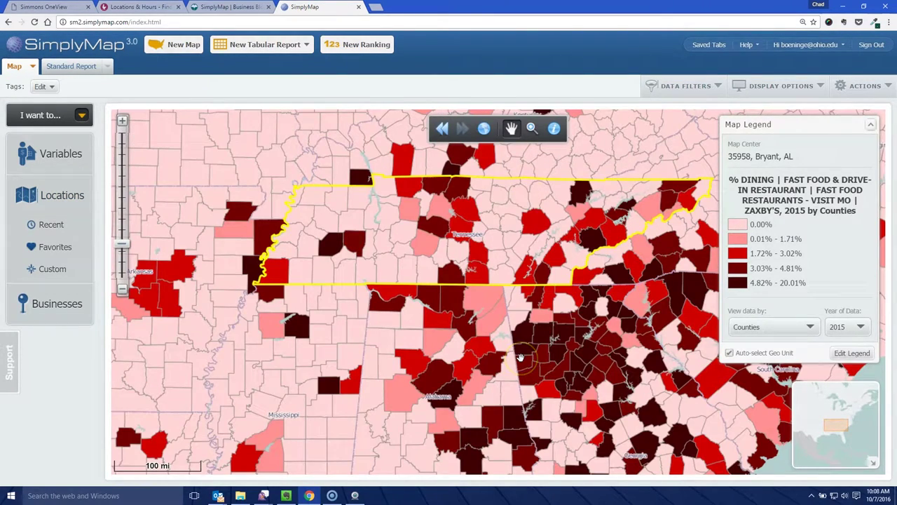
Pan the county map to centre Tennessee around Mcminnville, TN.
drag(521, 358, 586, 335)
drag(505, 239, 532, 307)
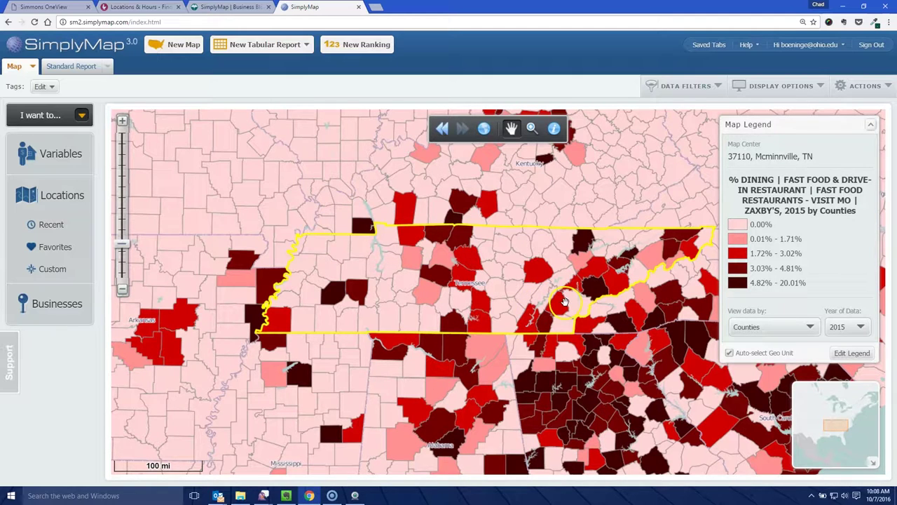
click(514, 283)
drag(510, 283, 278, 298)
Show businesses whose name contains 'zaxby's' as markers on the Tennessee map.
click(55, 304)
click(189, 152)
click(169, 208)
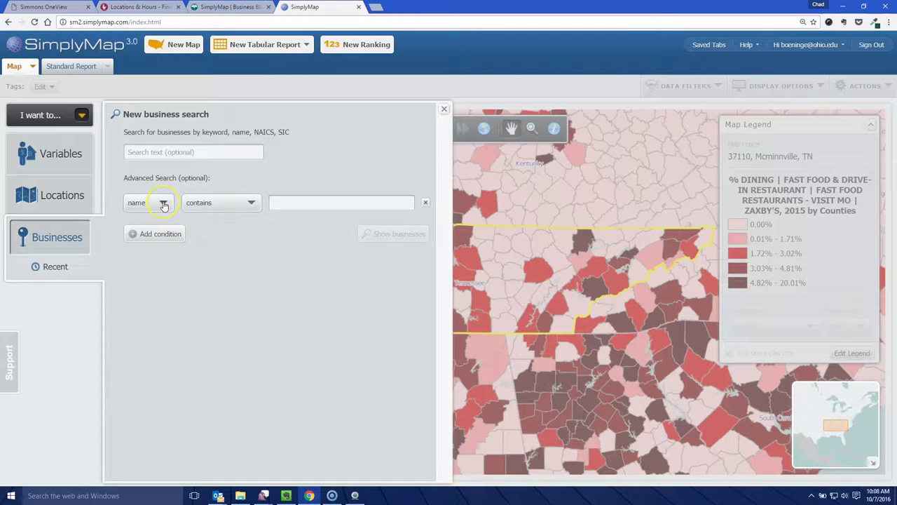
click(316, 202)
text(zaxby's)
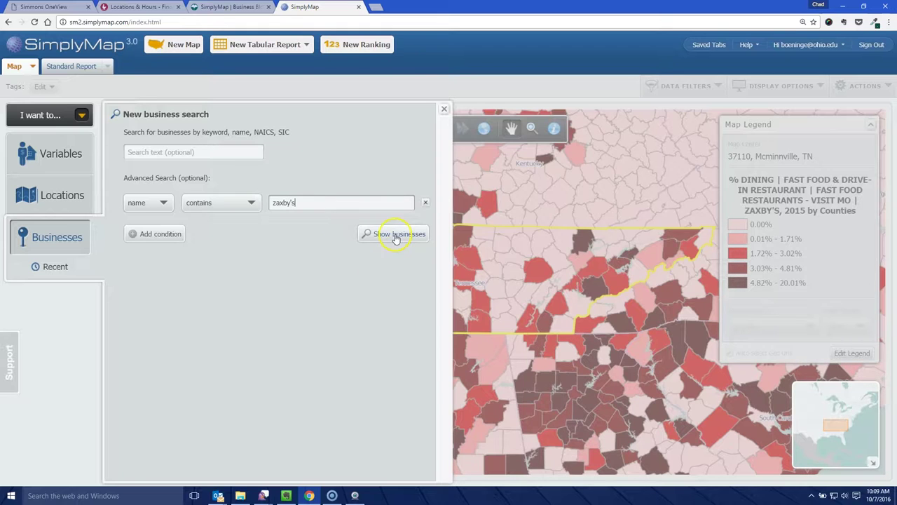
click(396, 236)
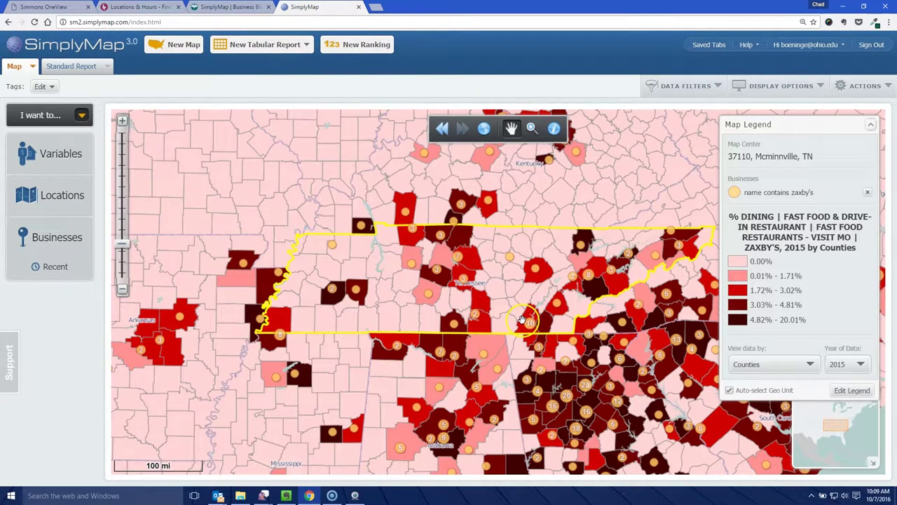
click(437, 272)
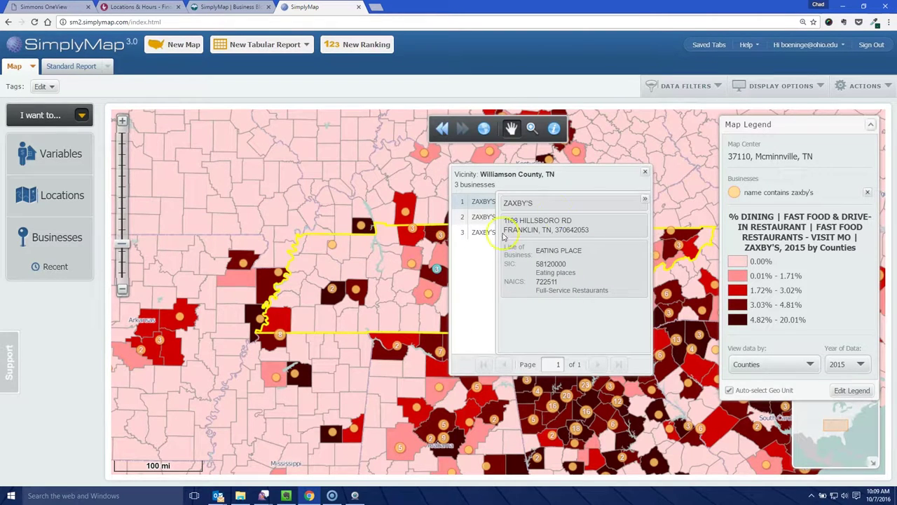
click(642, 169)
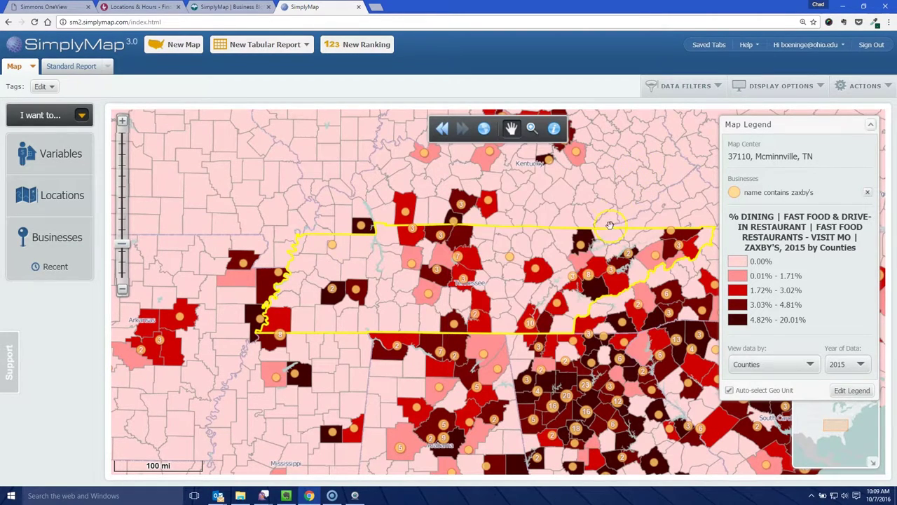
click(593, 284)
click(528, 302)
click(519, 286)
click(889, 86)
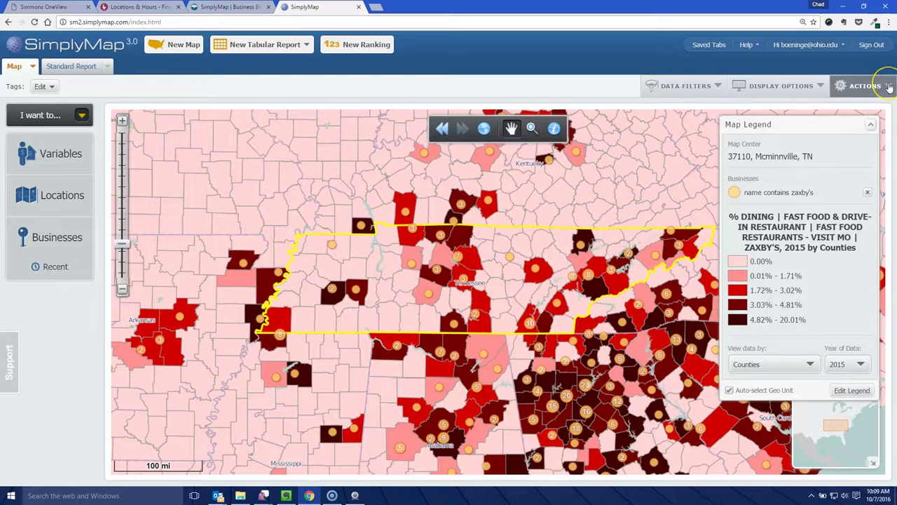
Generate a business report table listing the 66 Zaxby's locations in Tennessee.
click(813, 110)
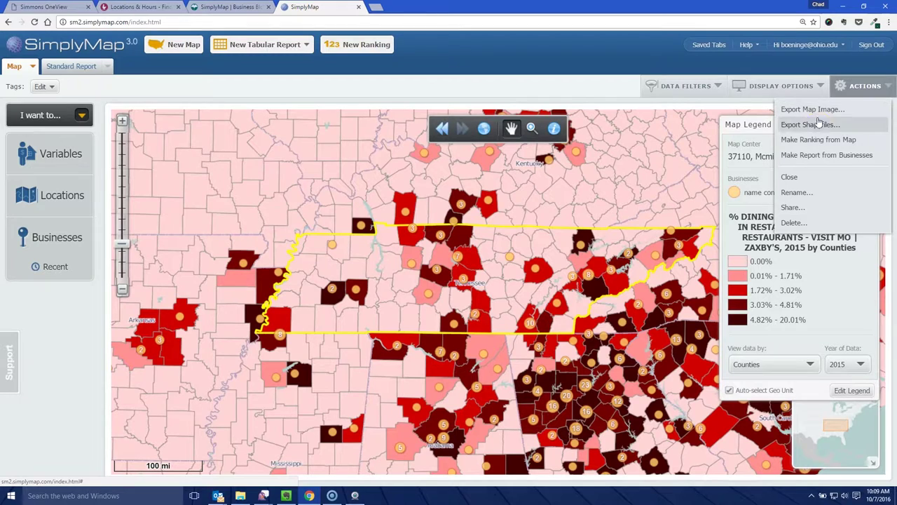
click(815, 157)
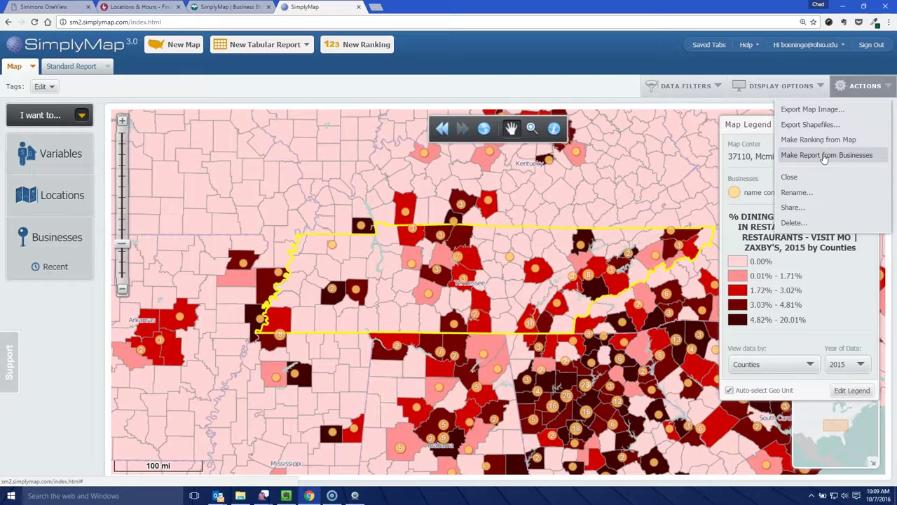
click(832, 209)
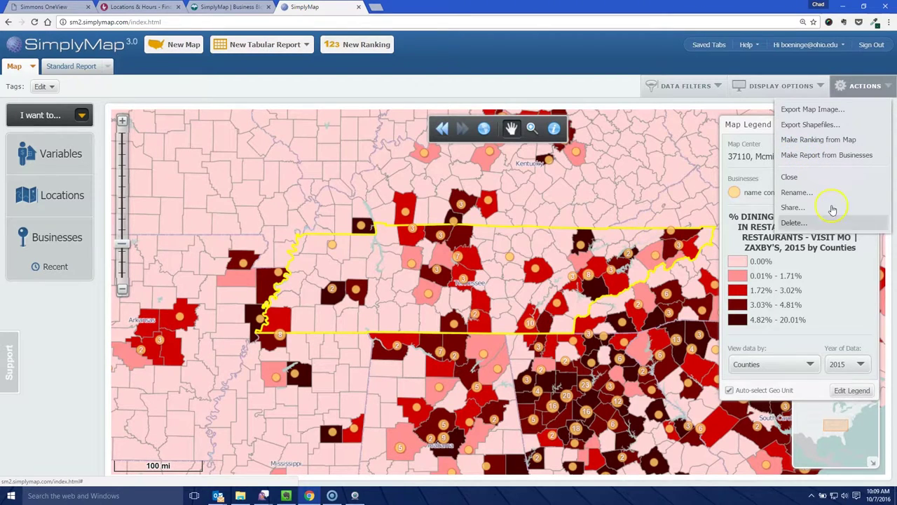
click(823, 156)
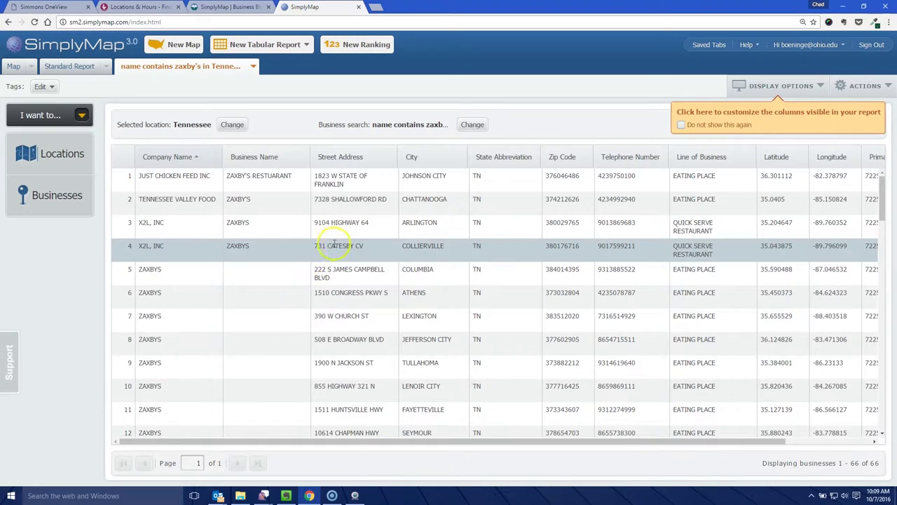
Scroll the 66-business report, view Download Report, then return to the Map tab.
scroll(386, 269, down, 5)
scroll(386, 269, down, 2)
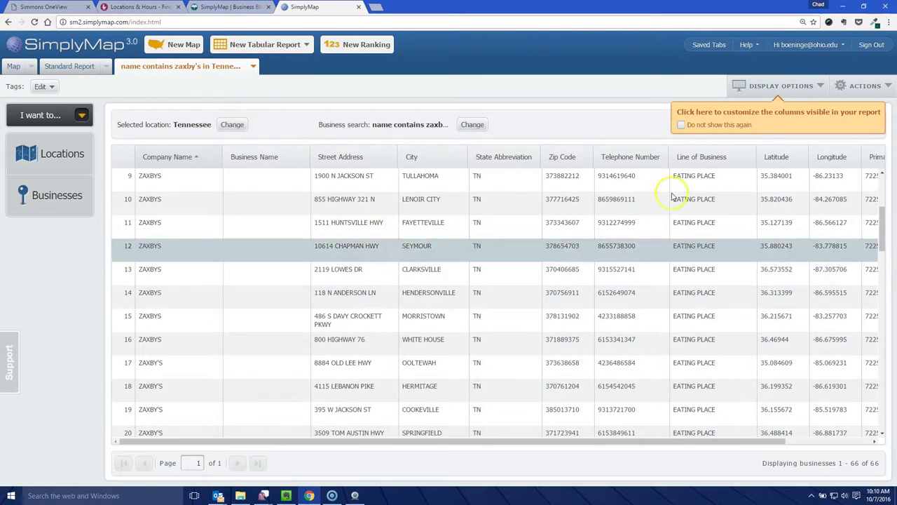
click(881, 86)
mouse_move(859, 111)
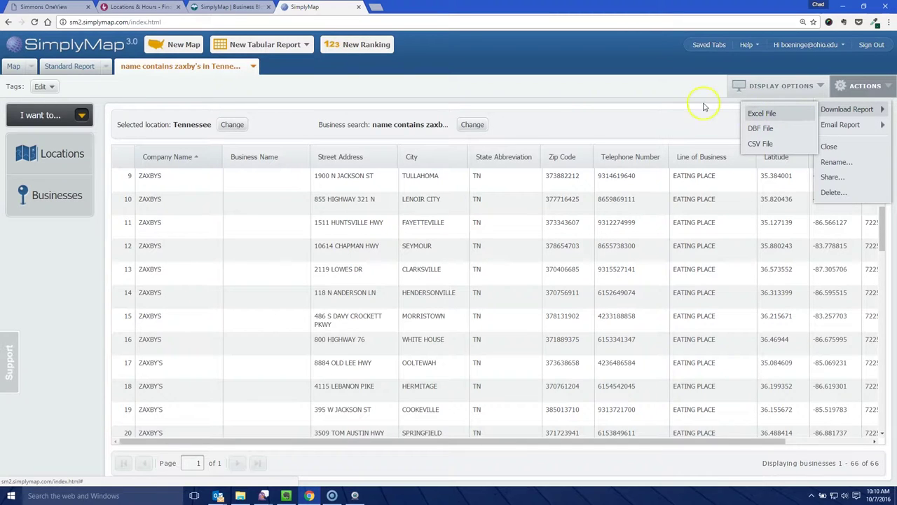
click(21, 66)
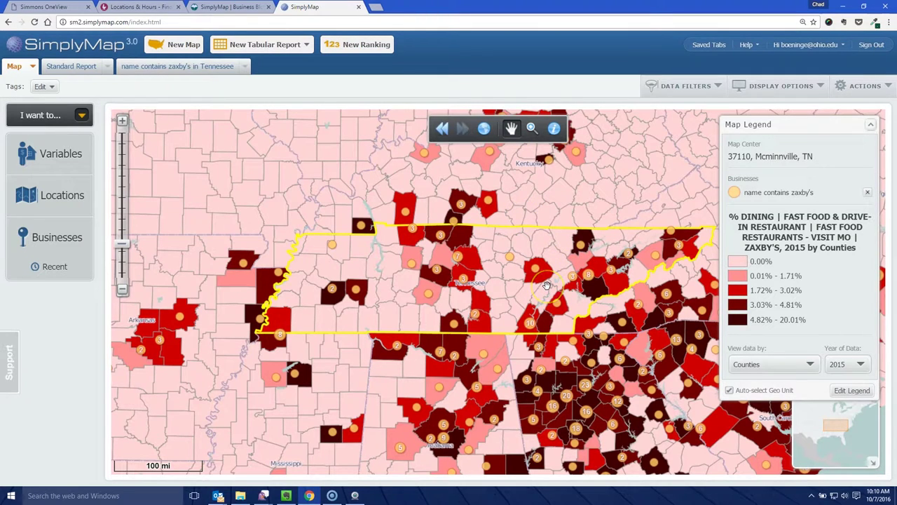
Open the Legend Editor for the 2015 % Zaxby's visits legend.
click(588, 298)
click(852, 390)
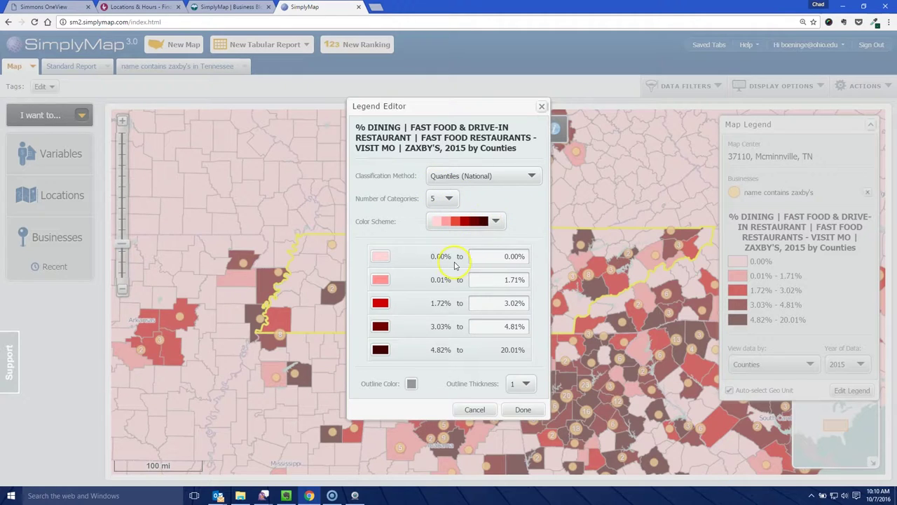
Browse the 0.00% category swatches and Color Scheme list without changing them, then close the Legend Editor.
click(380, 257)
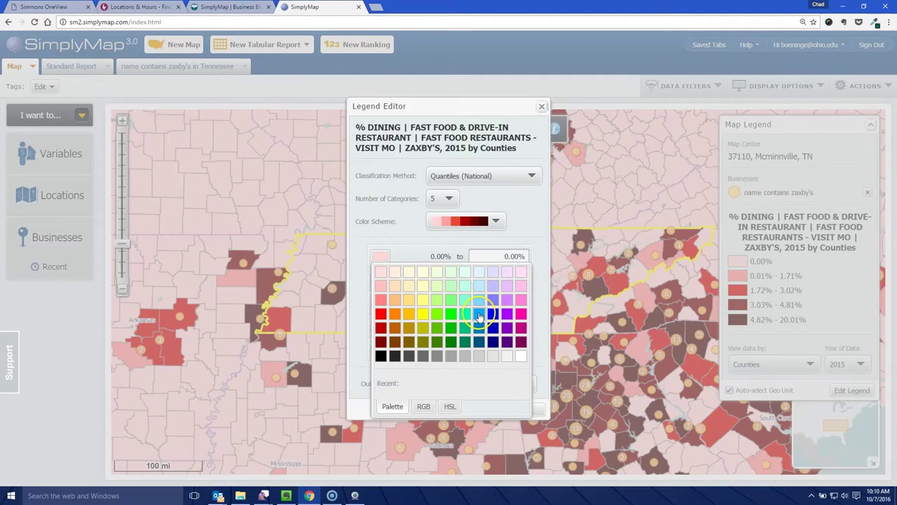
click(379, 220)
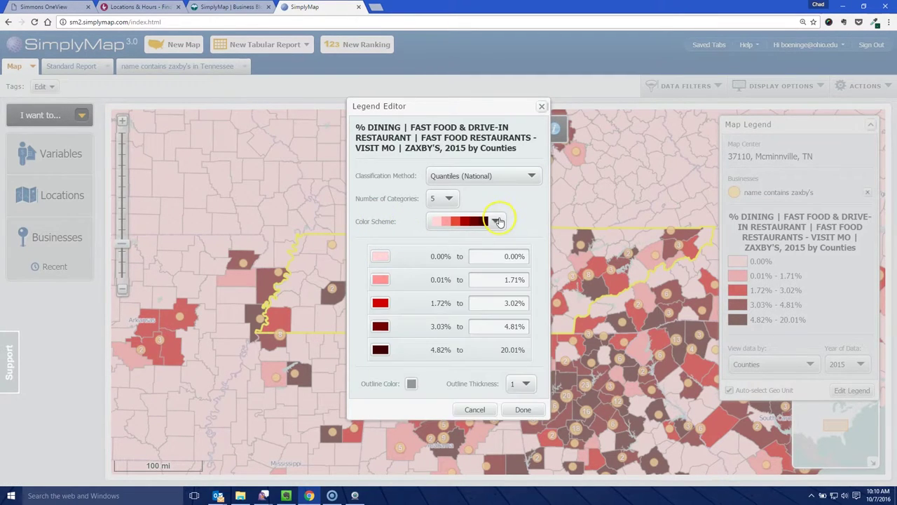
click(498, 222)
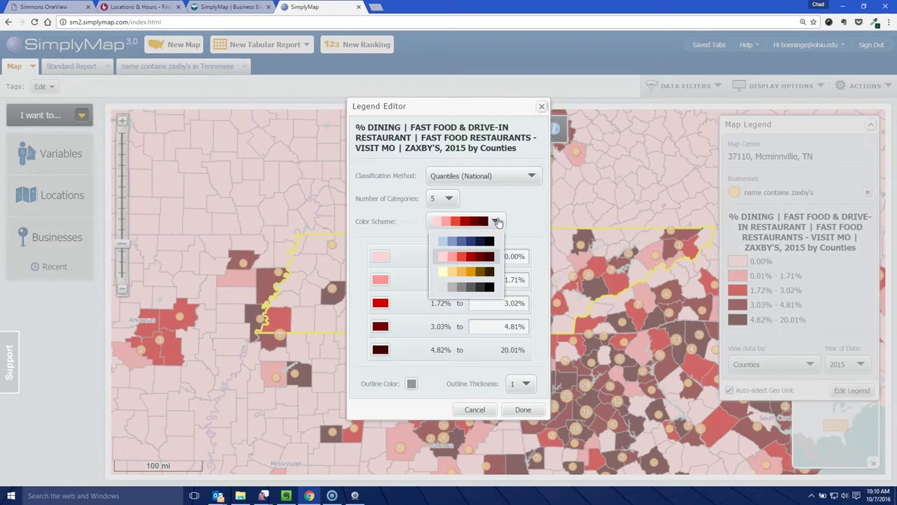
click(391, 212)
click(380, 259)
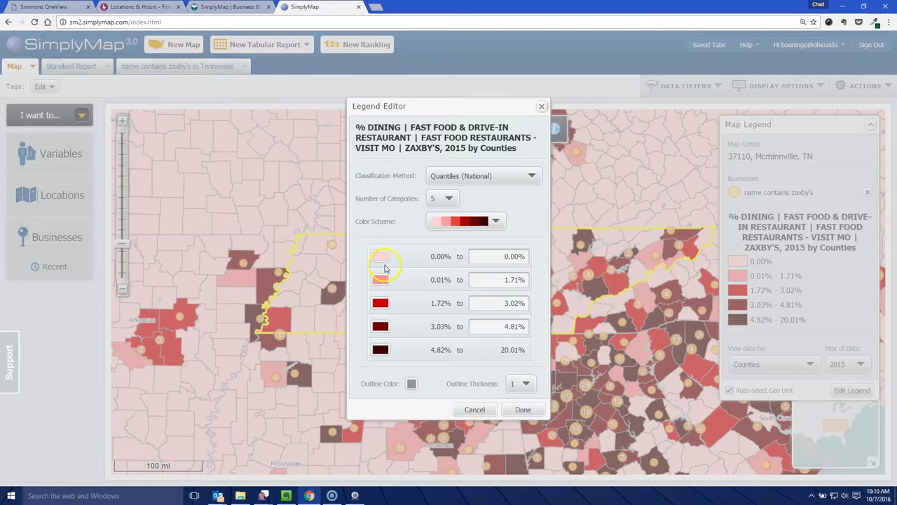
click(523, 409)
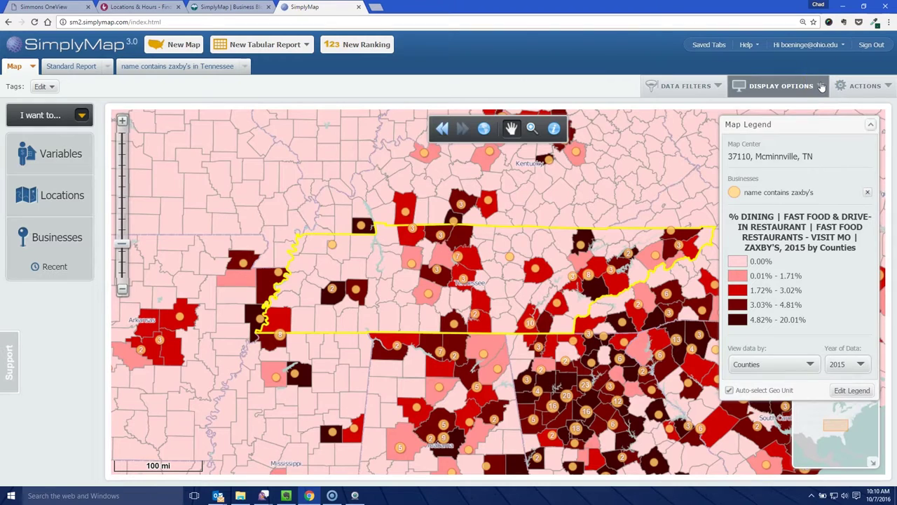
click(821, 85)
click(882, 84)
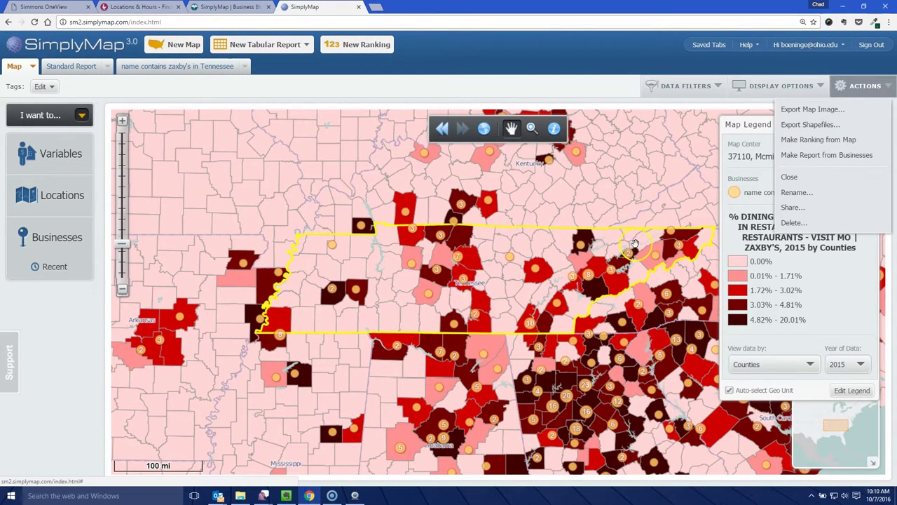
click(554, 244)
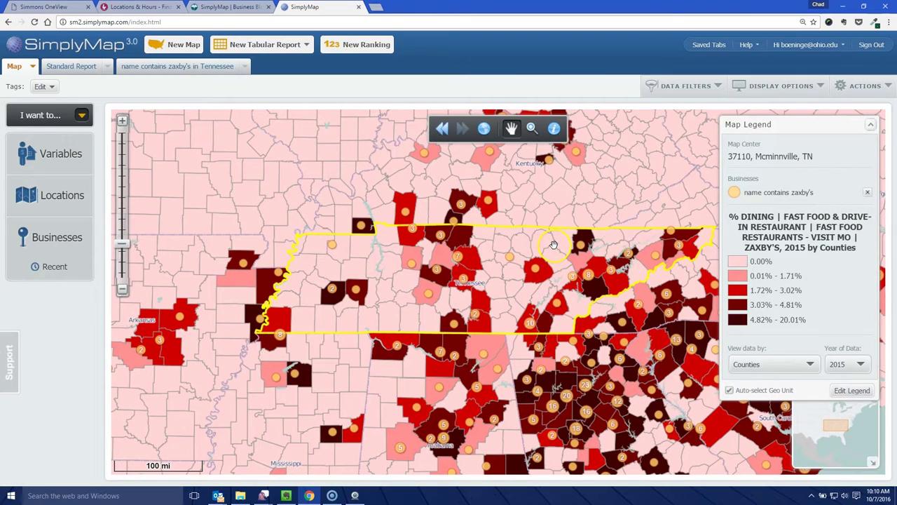